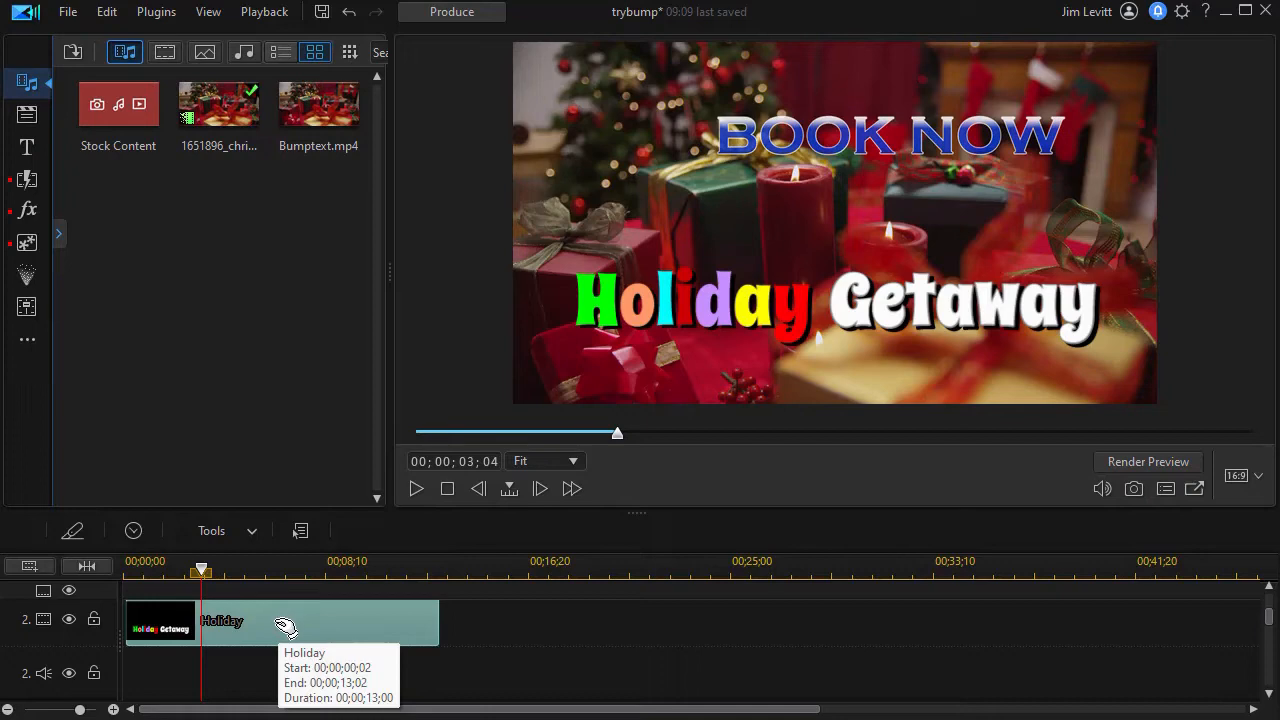
# Open the Holiday title for editing, select its word Holiday and show the keyframe timeline
pyautogui.doubleClick(286, 630)
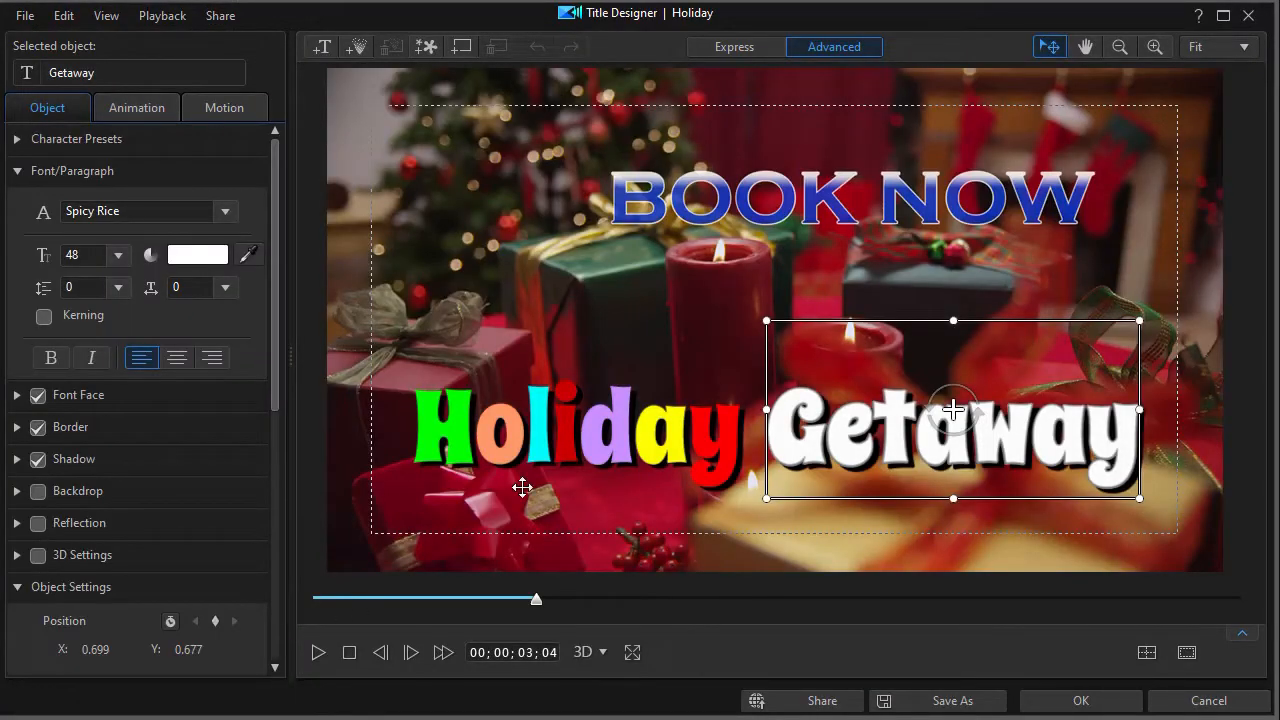
pyautogui.click(460, 410)
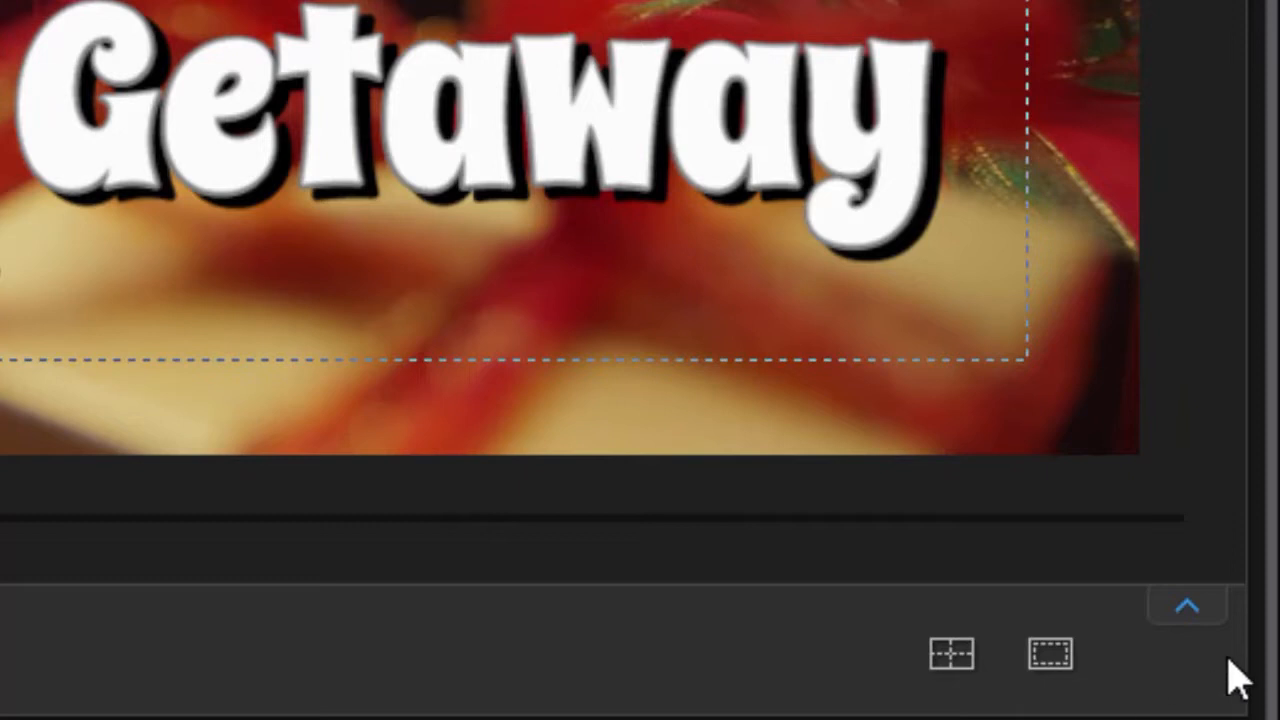
pyautogui.click(1190, 615)
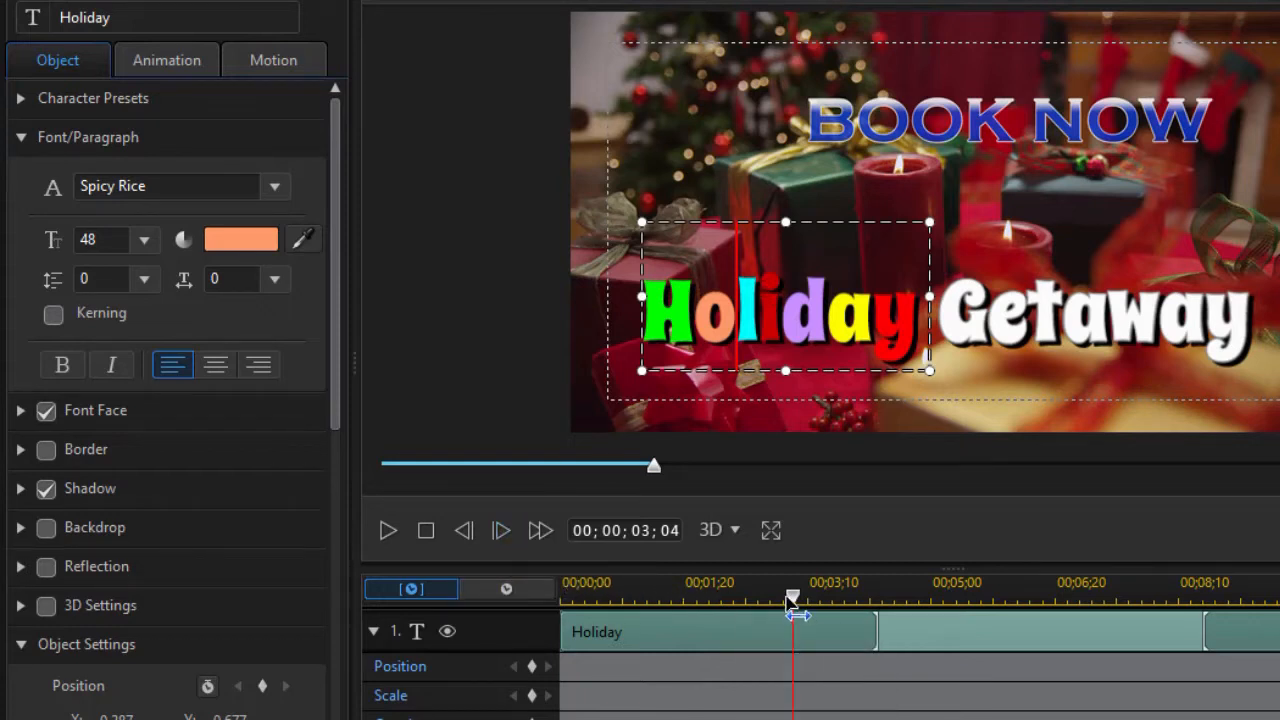
# Add a Scale keyframe to the Holiday text at 00;00;03;00
pyautogui.moveTo(792, 604)
pyautogui.mouseDown()
pyautogui.moveTo(762, 606)
pyautogui.moveTo(788, 607)
pyautogui.mouseUp()
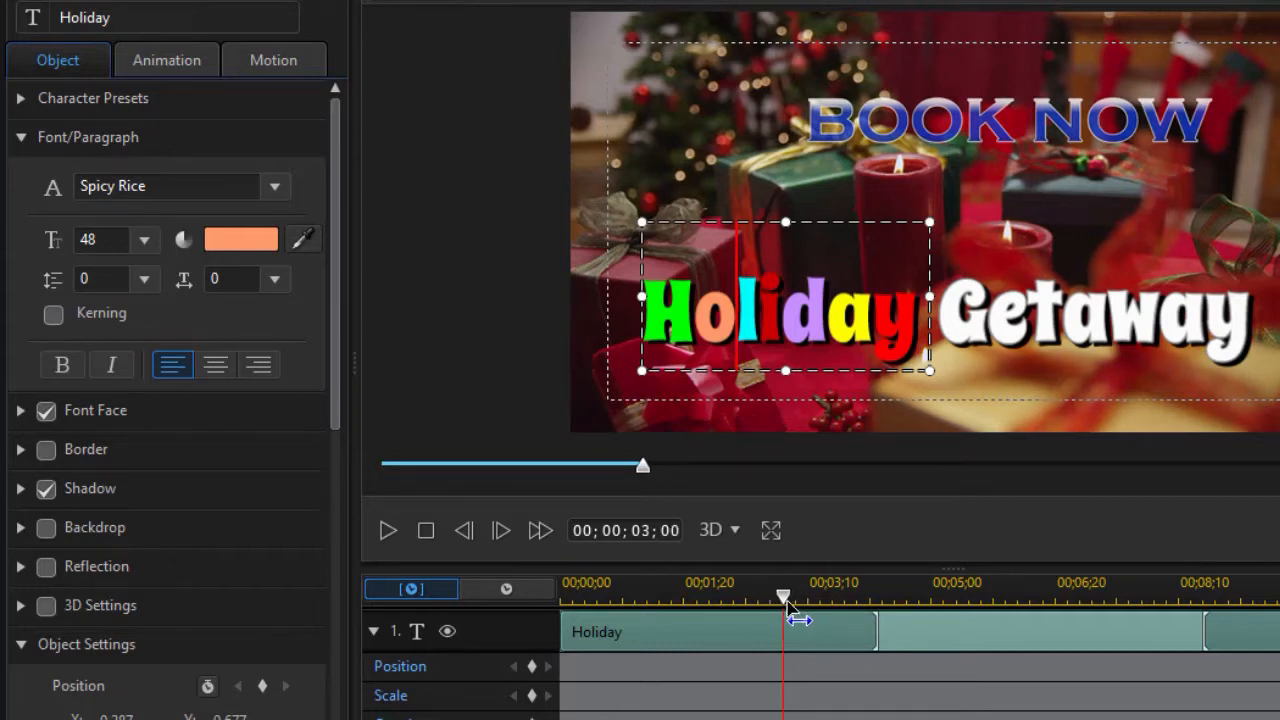
pyautogui.moveTo(339, 402); pyautogui.dragTo(351, 557)
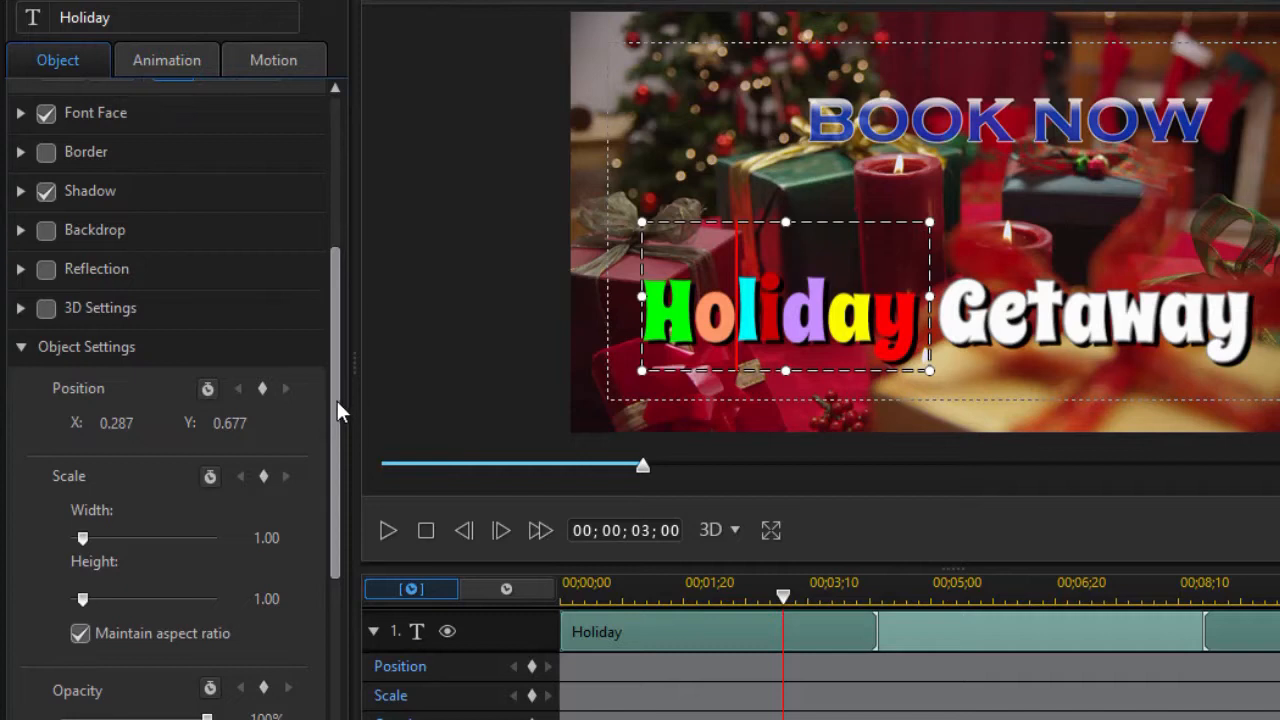
pyautogui.moveTo(337, 401); pyautogui.dragTo(323, 418)
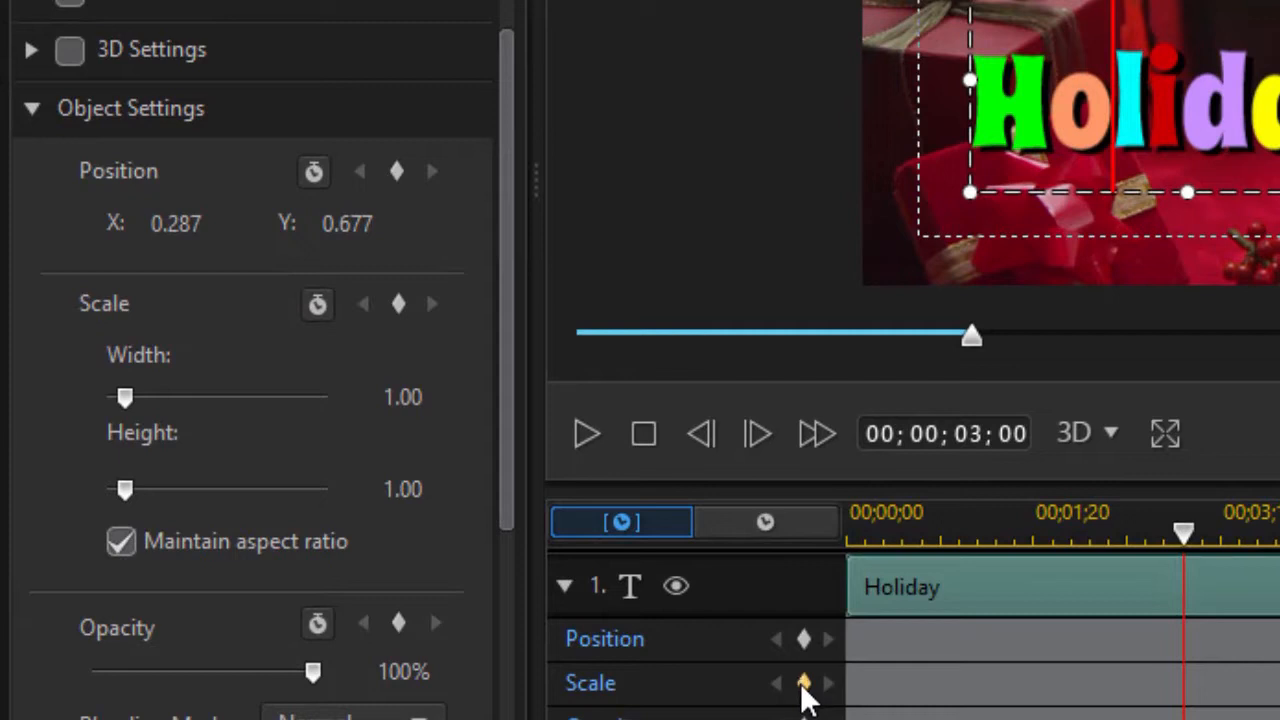
pyautogui.click(805, 683)
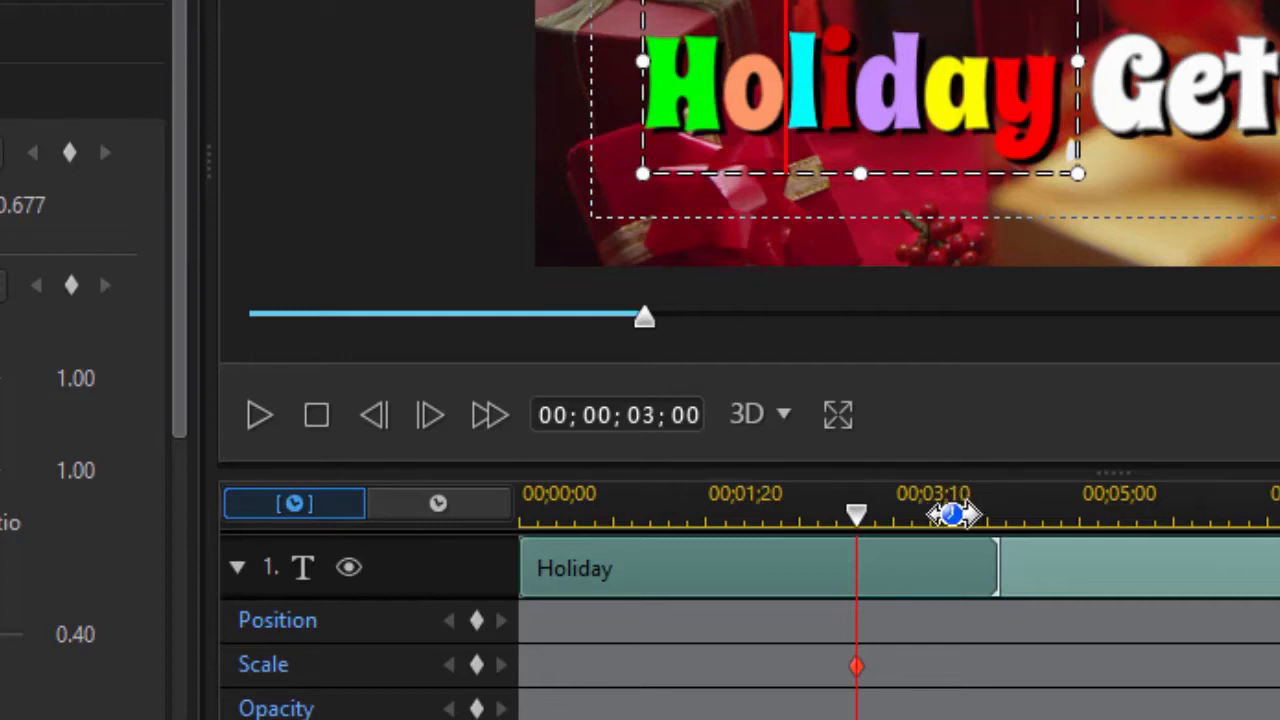
# Add a second Scale keyframe to the Holiday text at 00;00;03;04
pyautogui.moveTo(935, 502); pyautogui.dragTo(1140, 509)
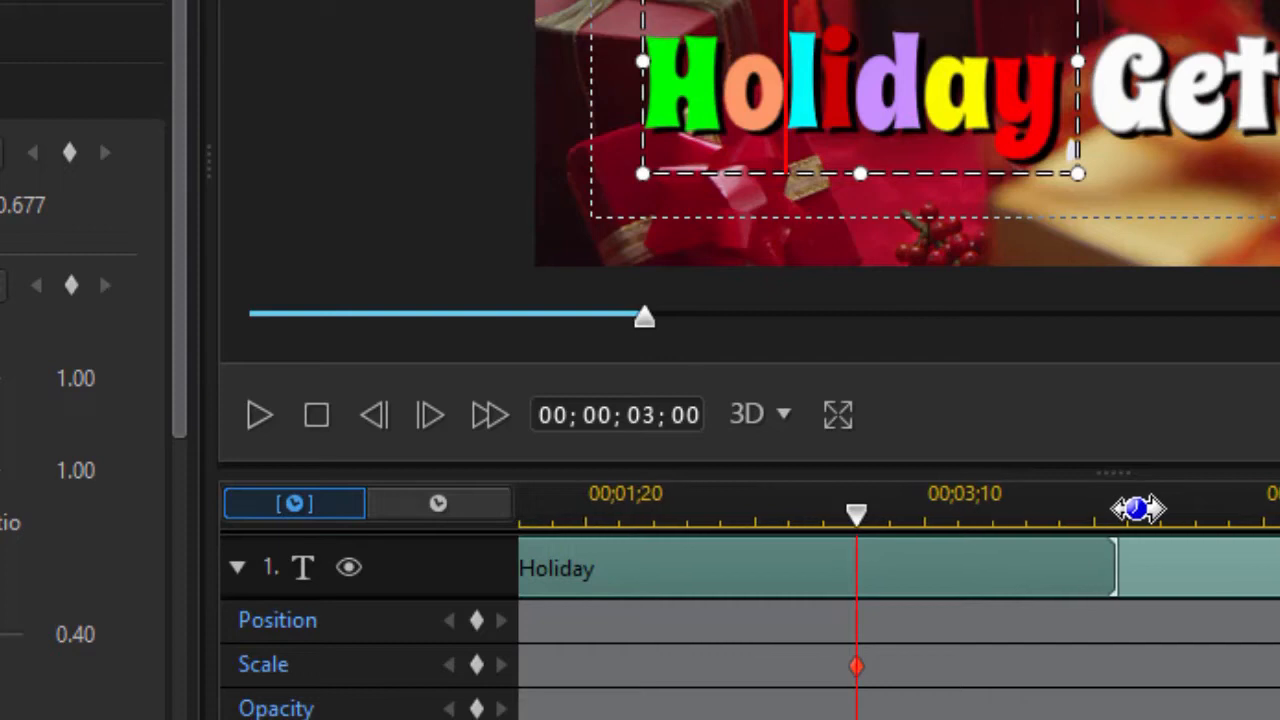
pyautogui.click(950, 524)
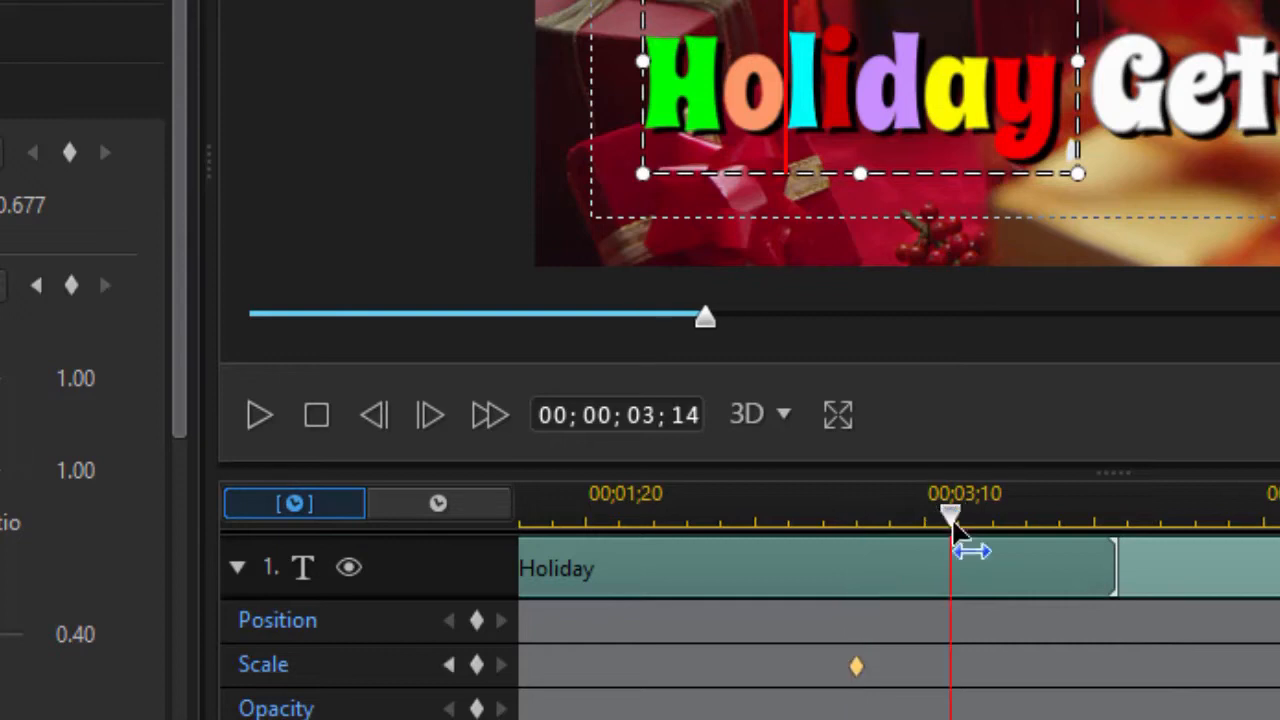
pyautogui.click(957, 516)
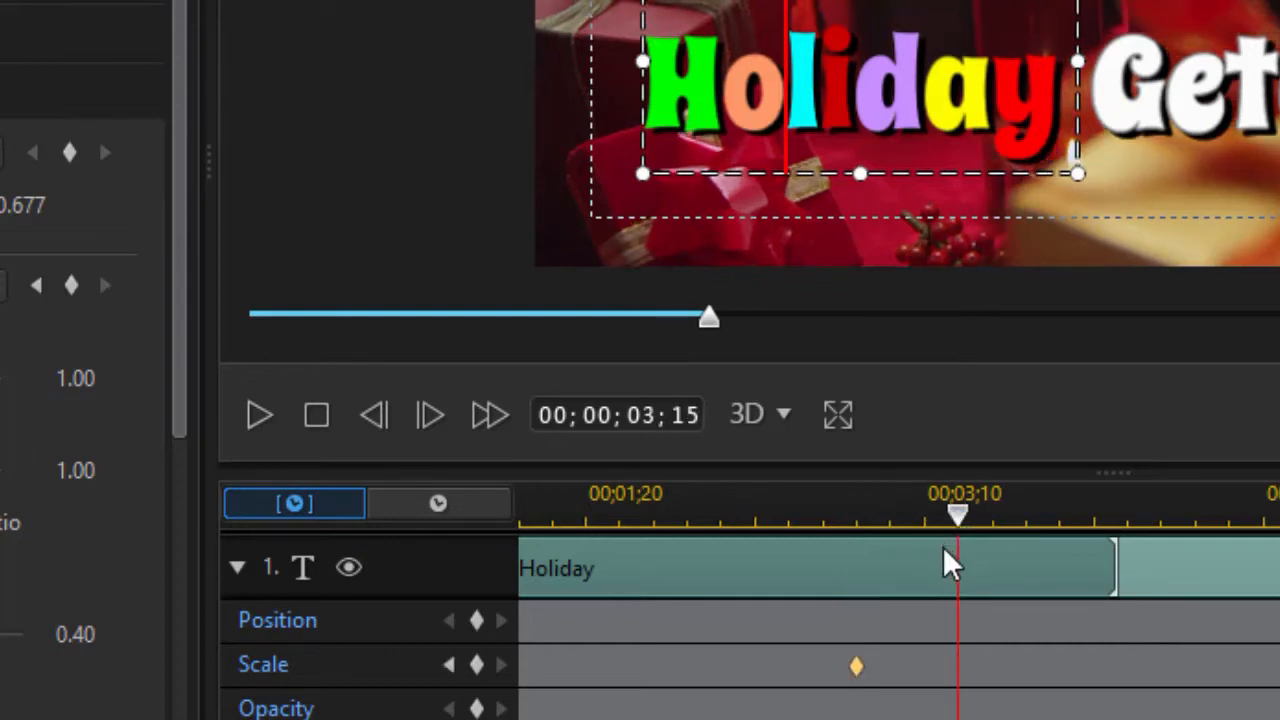
pyautogui.moveTo(997, 491); pyautogui.dragTo(1270, 490)
pyautogui.moveTo(975, 558); pyautogui.dragTo(738, 570)
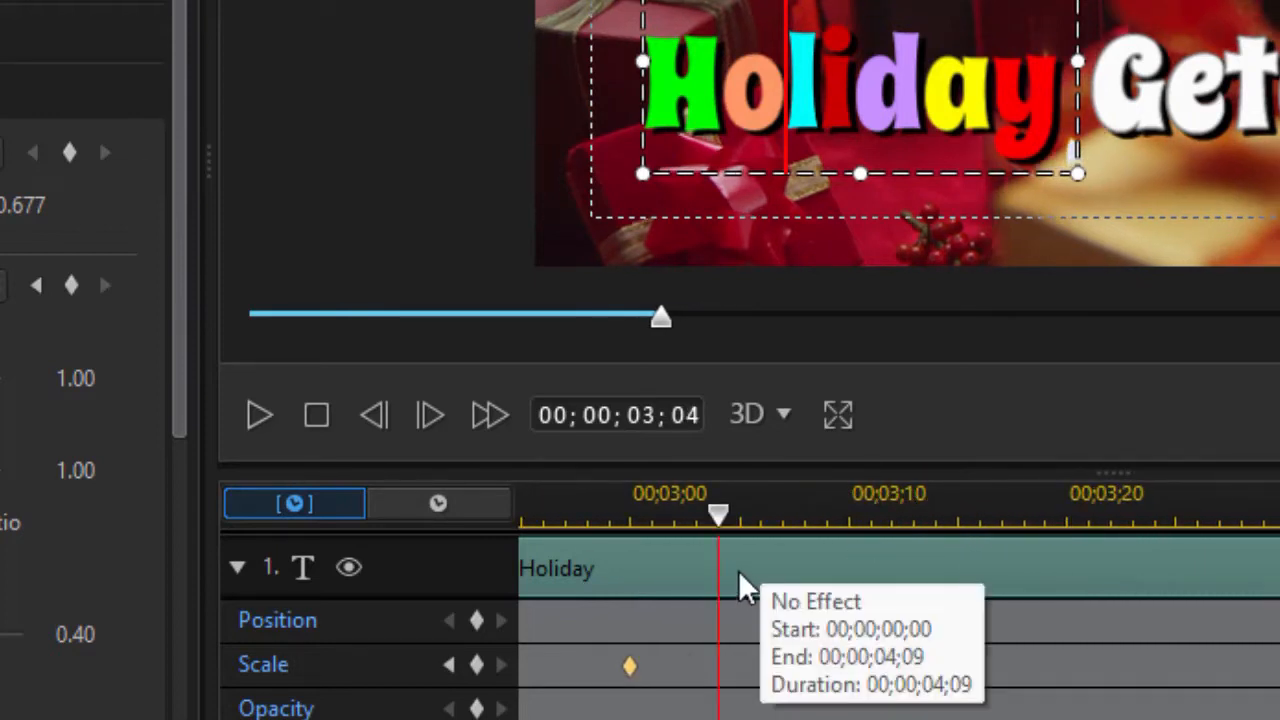
pyautogui.click(477, 666)
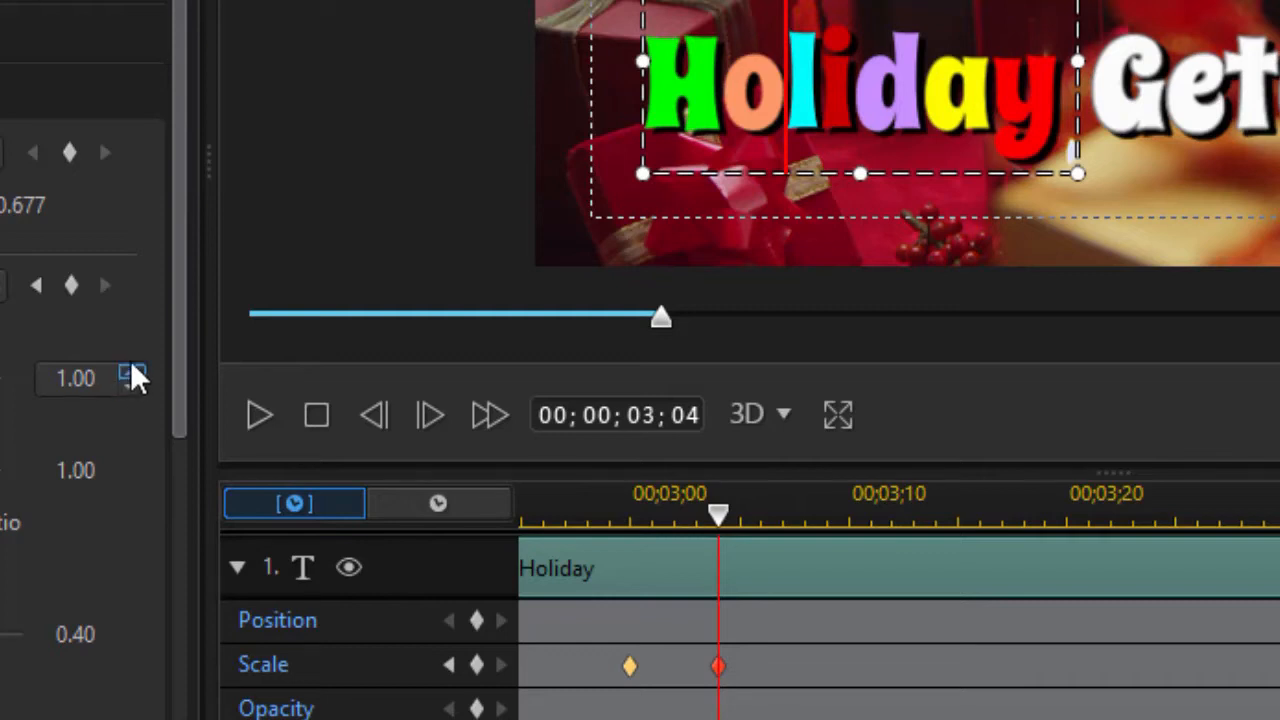
# Increase the Holiday text's scale to 1.20 in width and height at the 00;00;03;04 keyframe
pyautogui.click(133, 369)
pyautogui.click(135, 369)
pyautogui.click(135, 369)
pyautogui.click(135, 368)
pyautogui.click(133, 367)
pyautogui.click(132, 367)
pyautogui.click(130, 367)
pyautogui.click(128, 367)
pyautogui.click(127, 369)
pyautogui.click(126, 370)
pyautogui.click(126, 371)
pyautogui.click(123, 371)
pyautogui.doubleClick(118, 377)
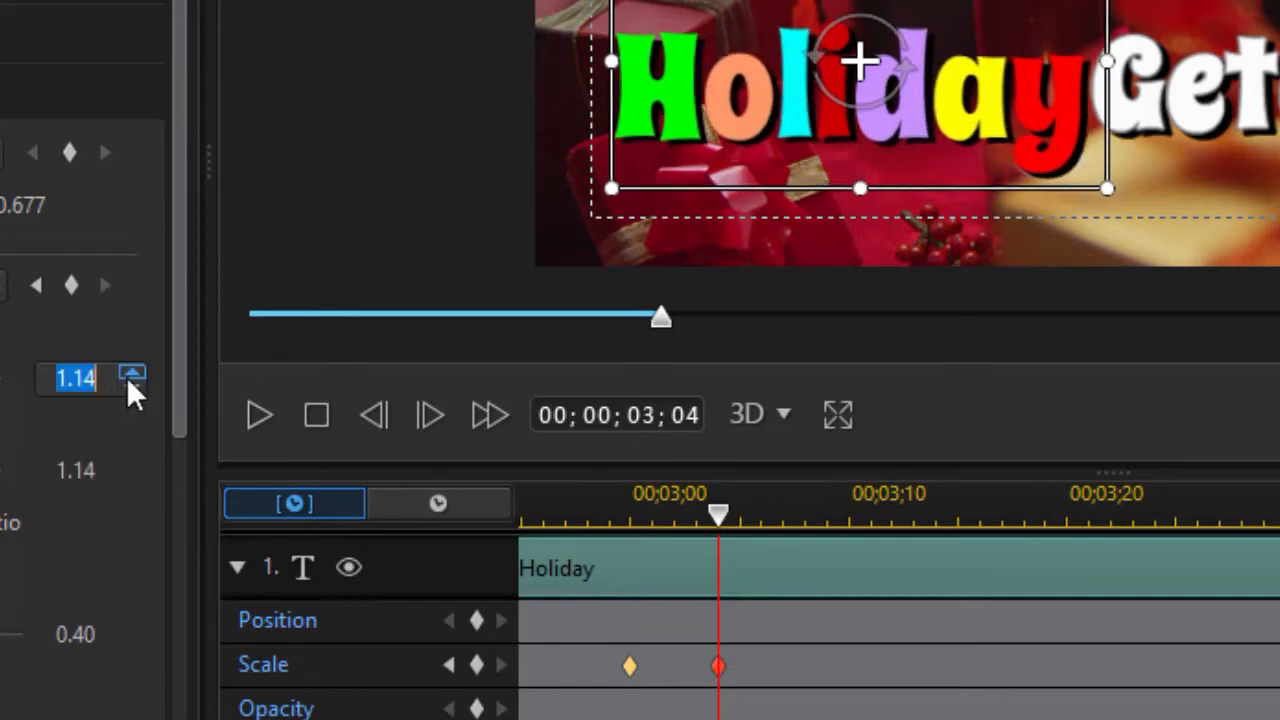
pyautogui.click(134, 372)
pyautogui.click(130, 373)
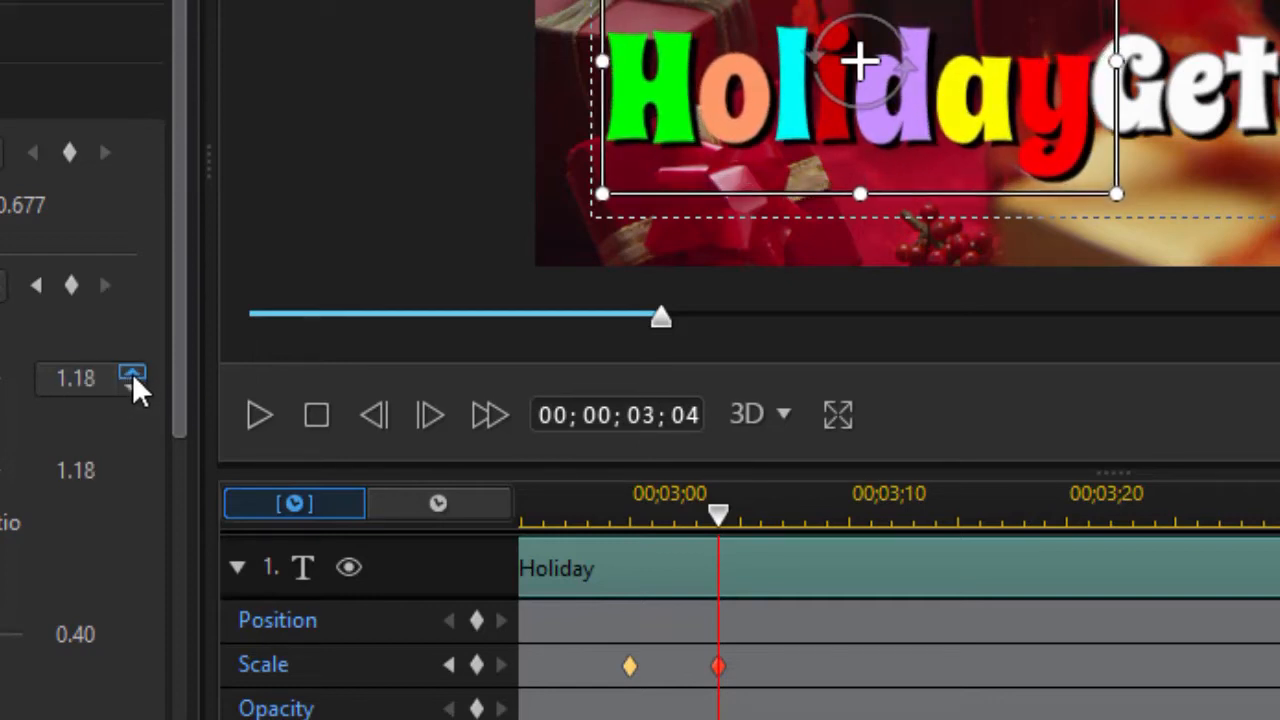
pyautogui.click(134, 369)
pyautogui.click(132, 367)
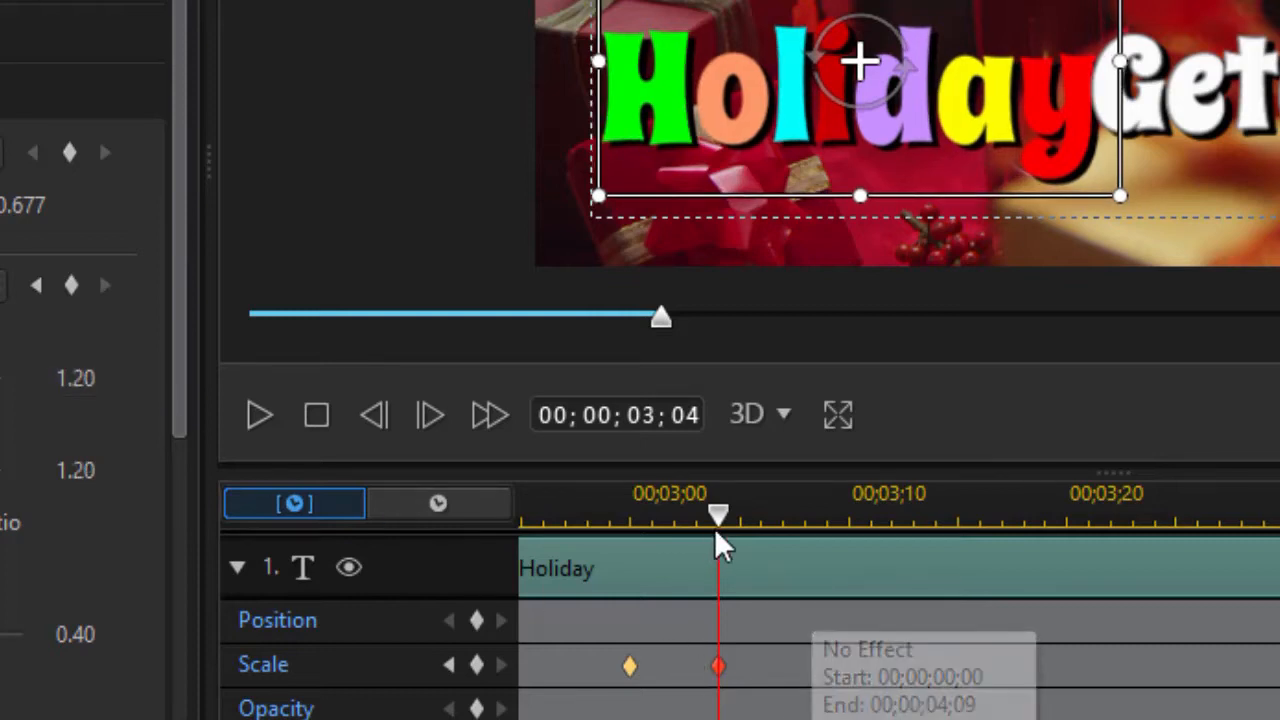
# Duplicate the previous Scale keyframe of the Holiday text at 00;00;03;19
pyautogui.moveTo(728, 522); pyautogui.dragTo(1063, 586)
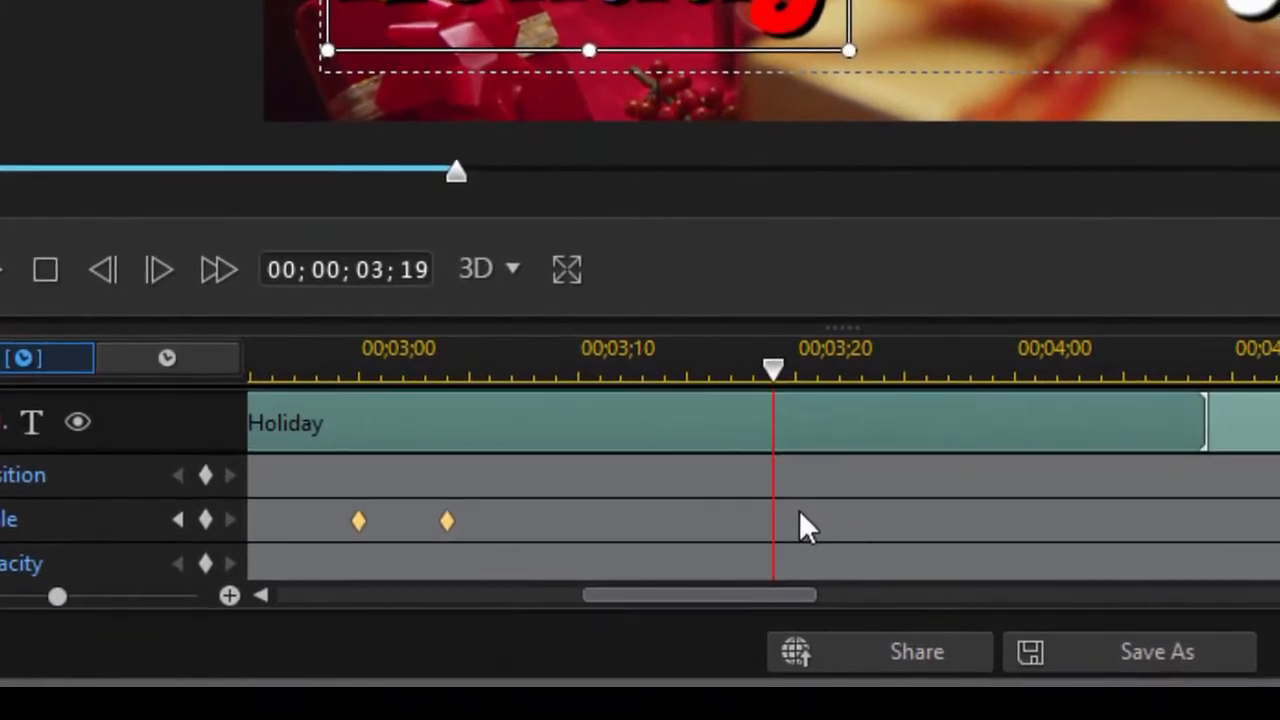
pyautogui.rightClick(800, 511)
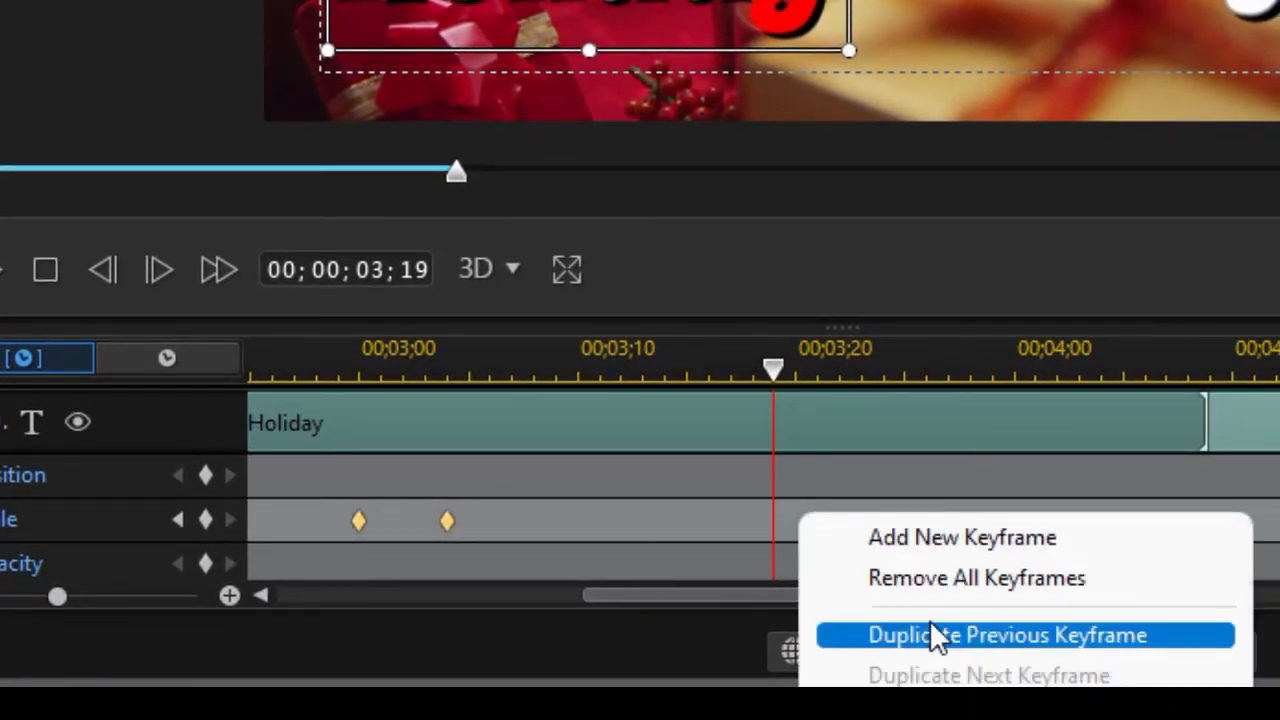
pyautogui.click(1178, 640)
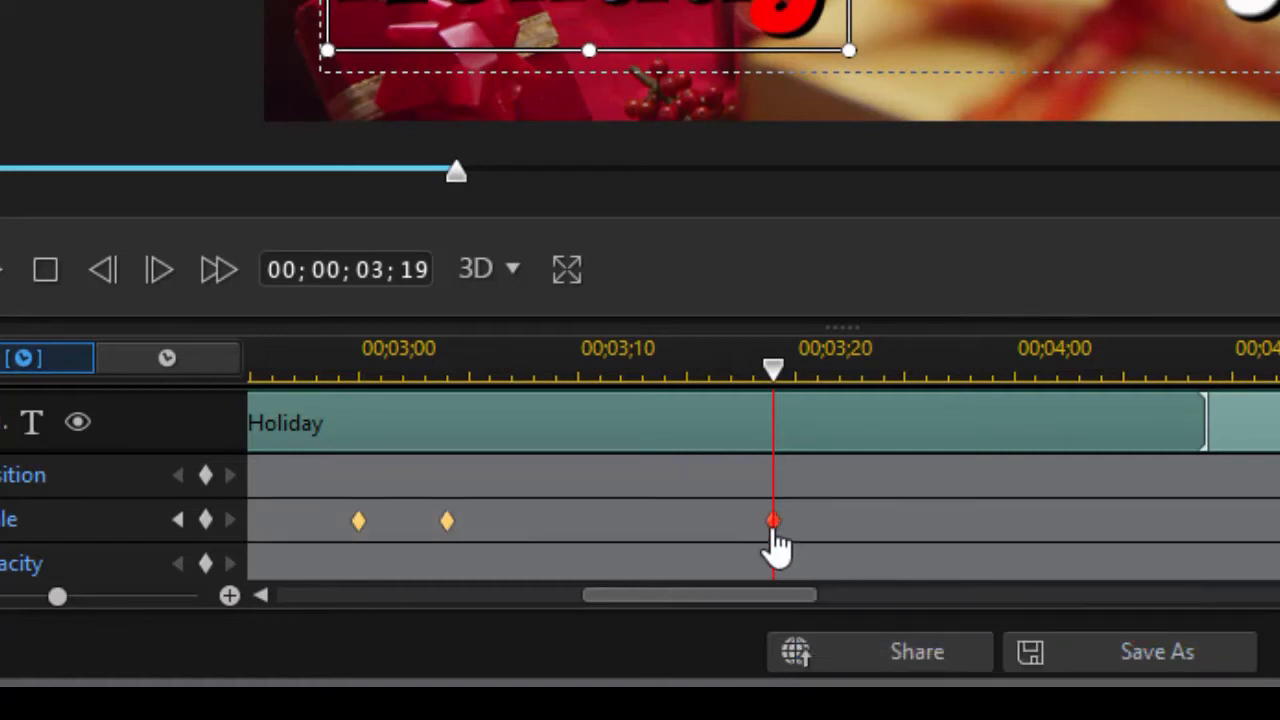
# Add a fourth Scale keyframe at 00;00;03;22 and set the Holiday text's scale back to 1.00
pyautogui.moveTo(775, 375); pyautogui.dragTo(845, 375)
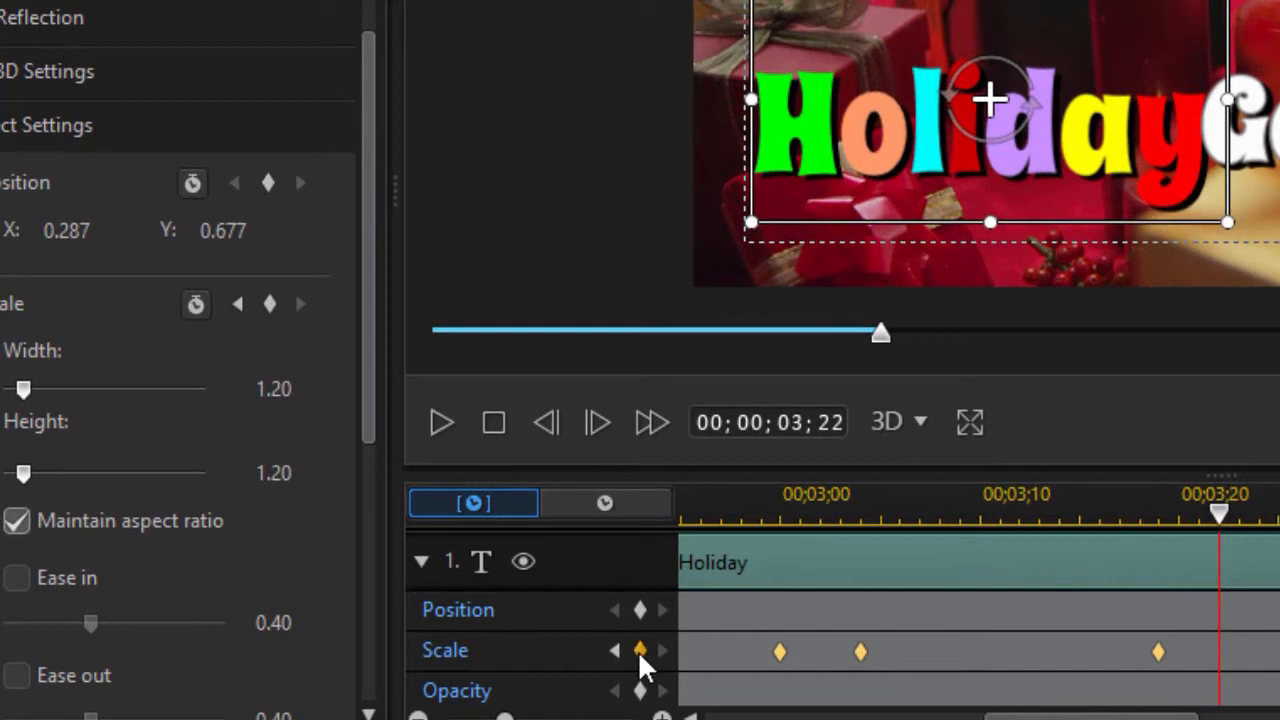
pyautogui.click(639, 650)
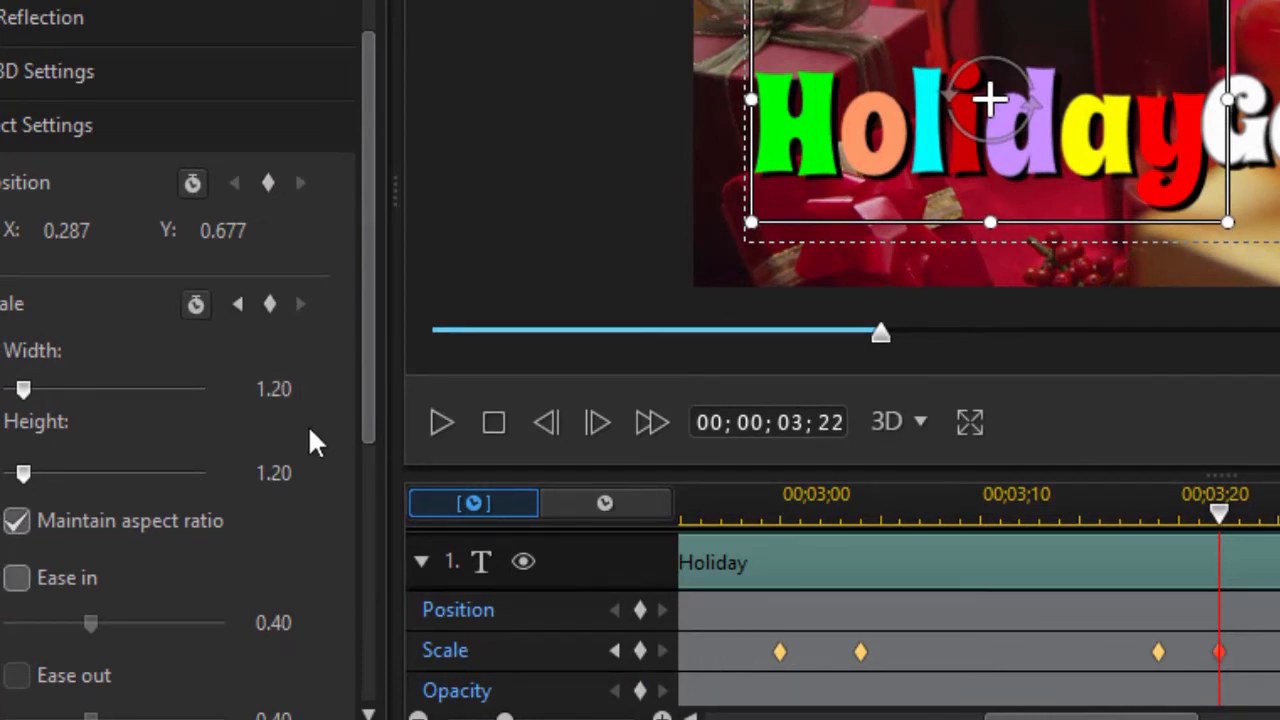
pyautogui.moveTo(305, 390); pyautogui.dragTo(186, 378)
pyautogui.write('1')
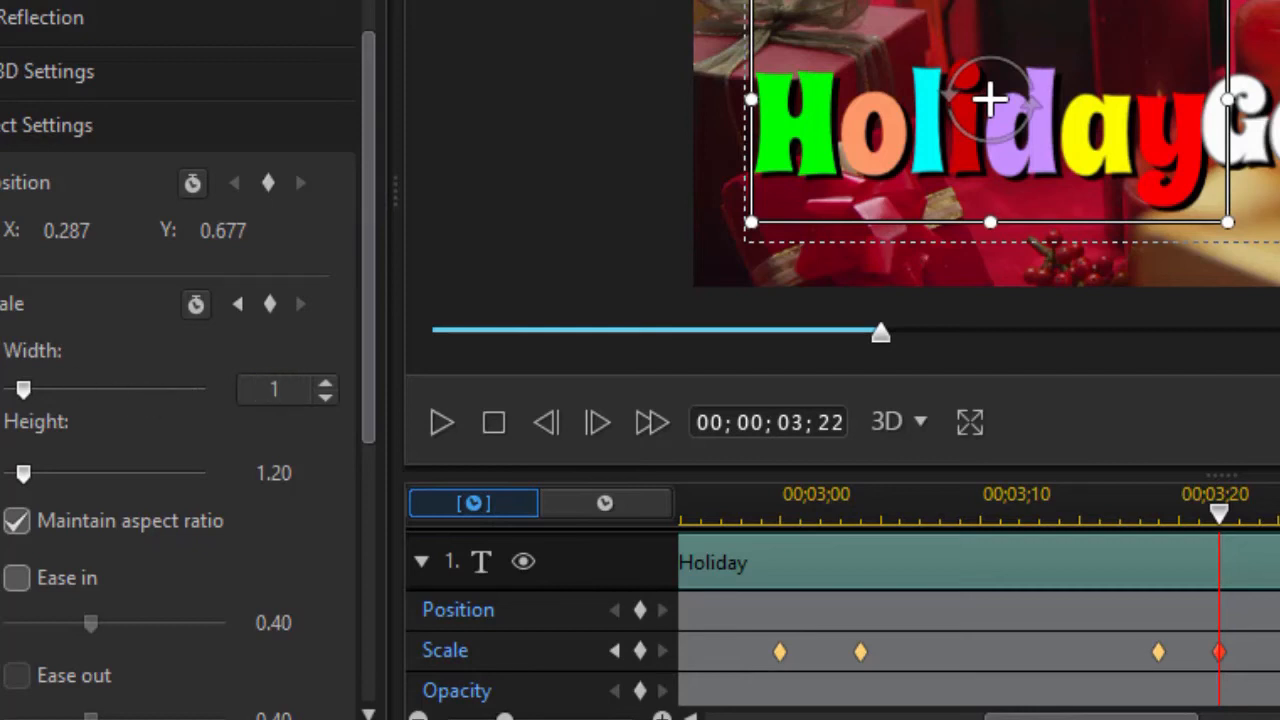
pyautogui.press('Return')
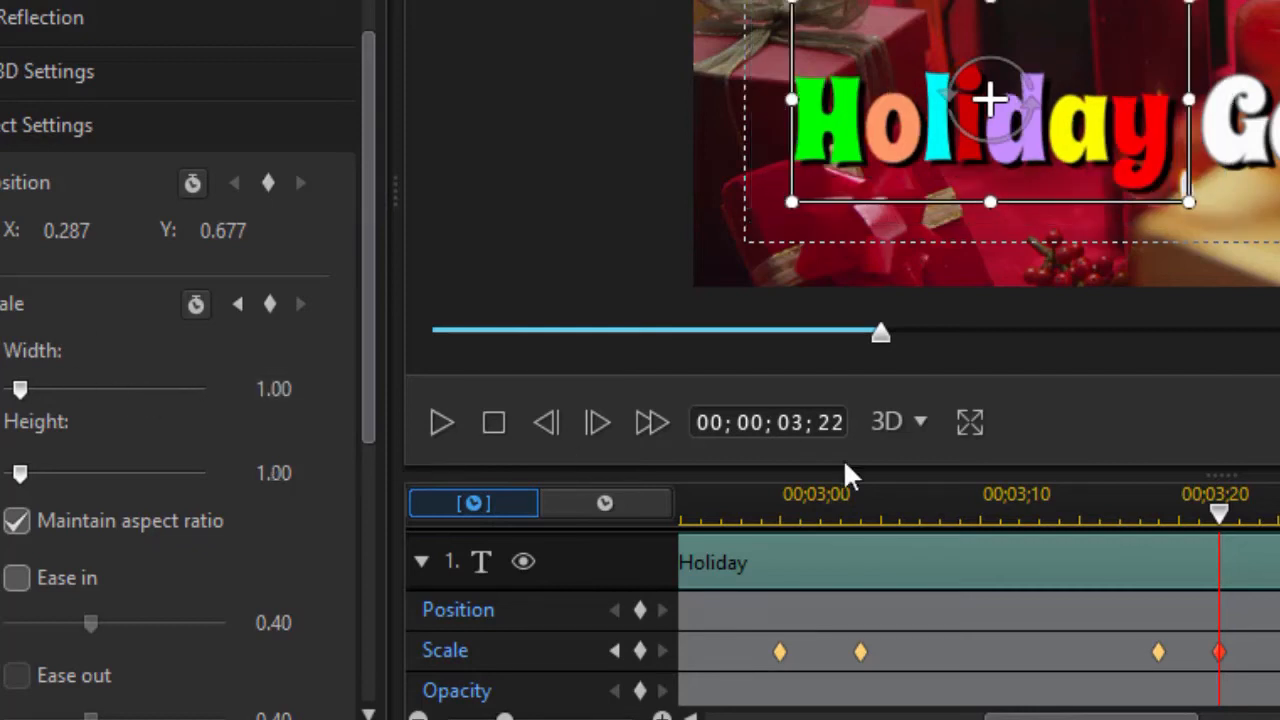
pyautogui.moveTo(1222, 516); pyautogui.dragTo(1240, 609)
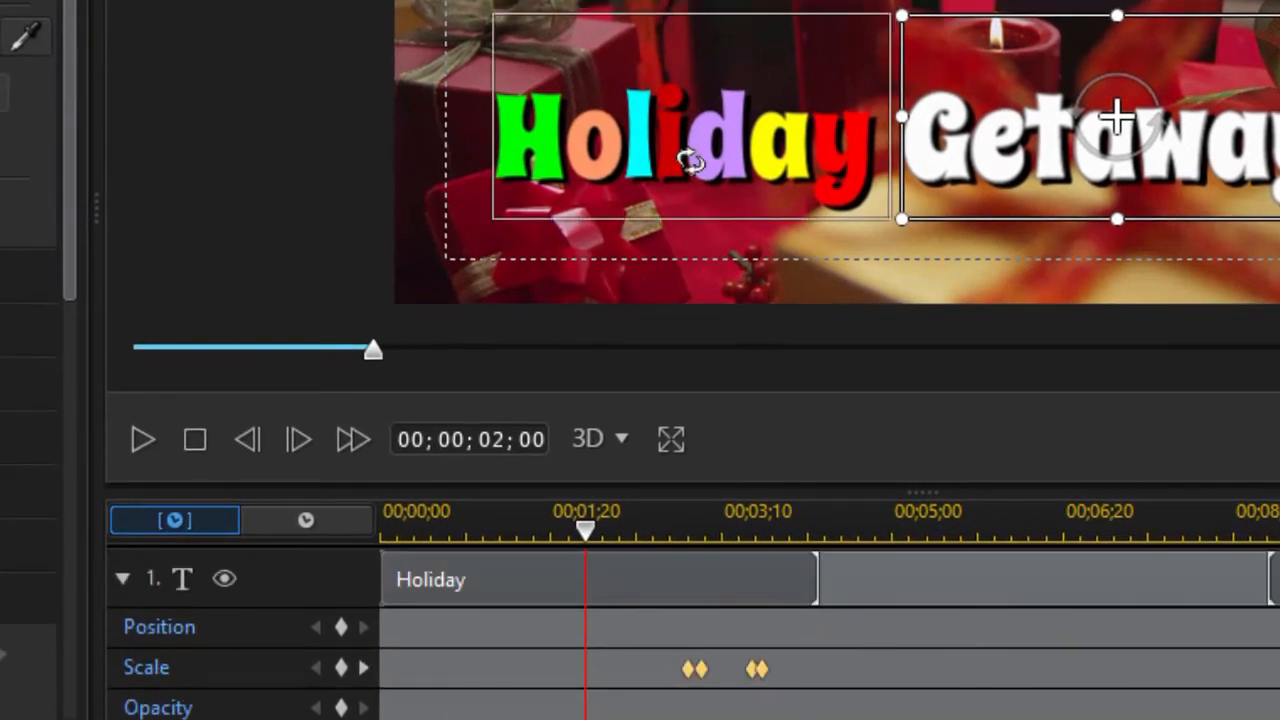
# Retime the Holiday text's Scale keyframes: the fourth to 00;00;03;15, the third just before it, and the first to 00;00;03;02
pyautogui.click(690, 160)
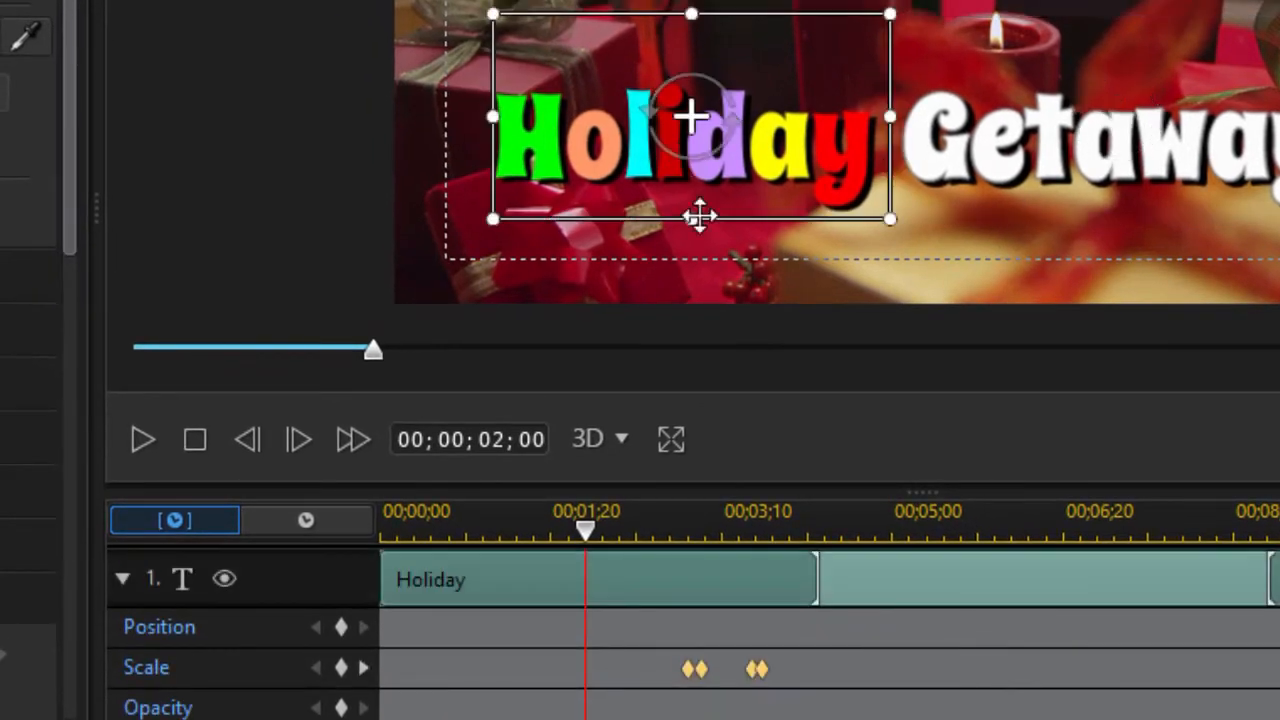
pyautogui.moveTo(729, 511); pyautogui.dragTo(1265, 510)
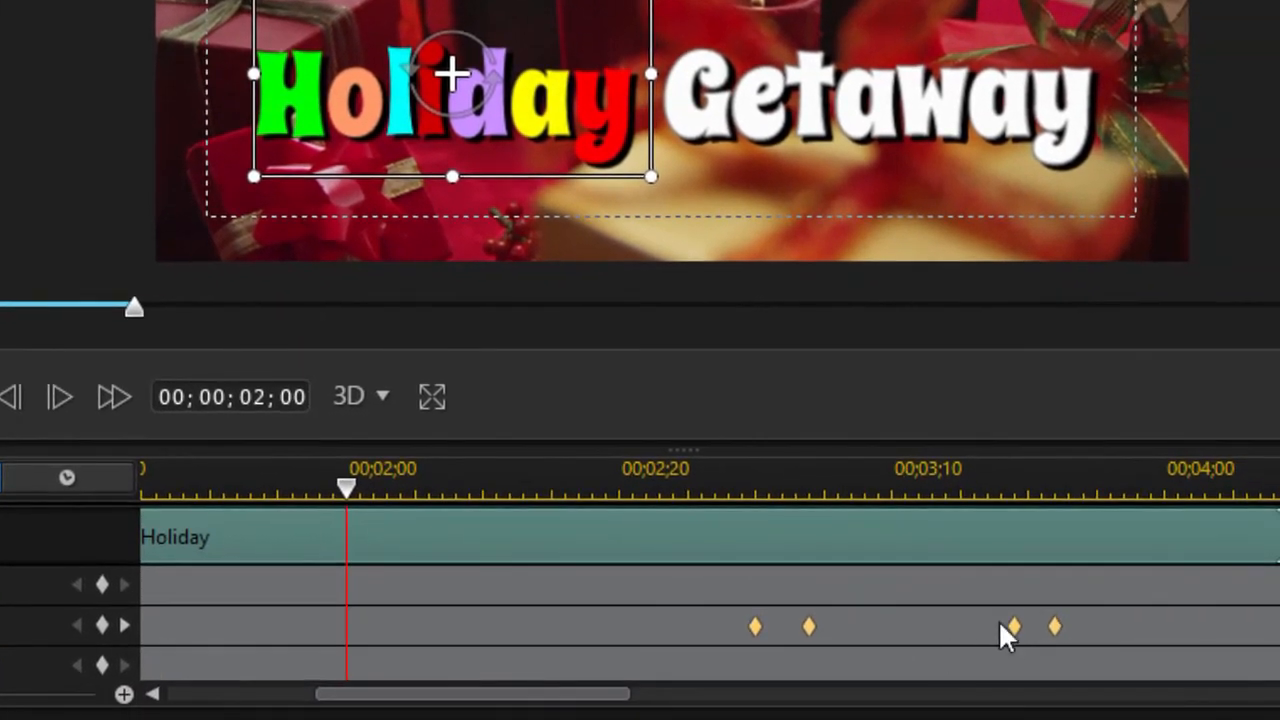
pyautogui.moveTo(1016, 640); pyautogui.dragTo(960, 650)
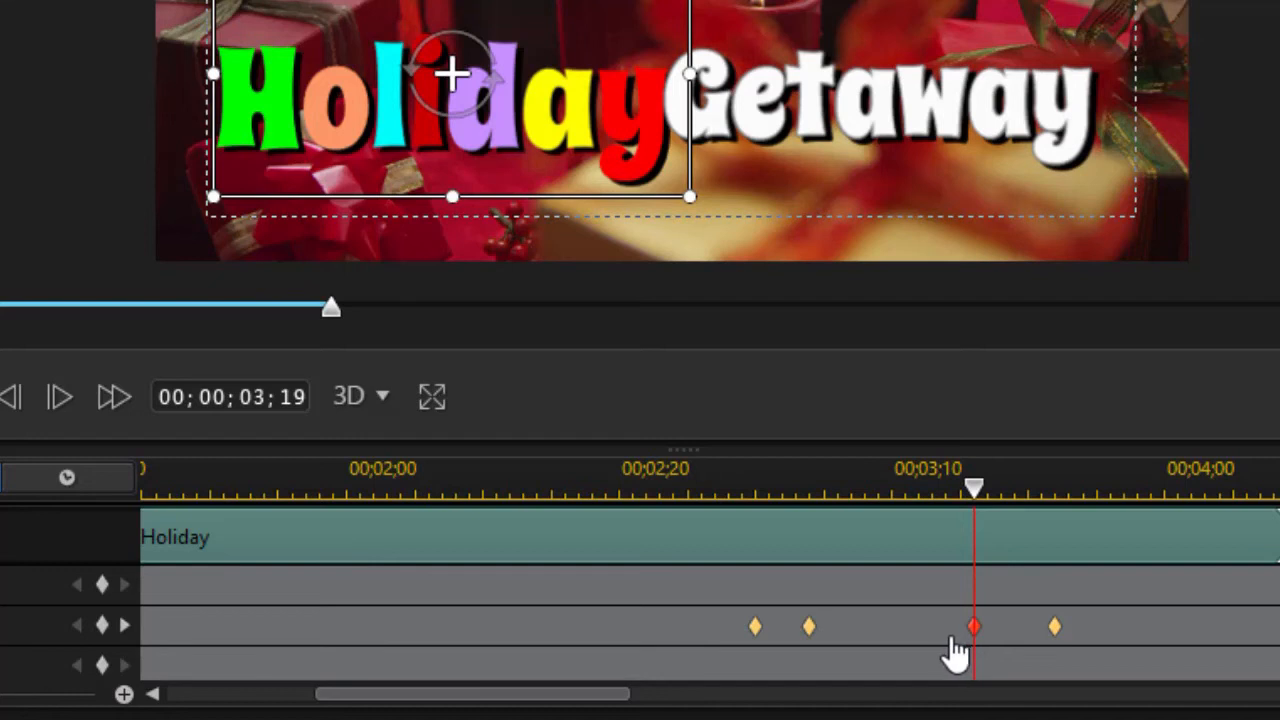
pyautogui.moveTo(1058, 643); pyautogui.dragTo(963, 660)
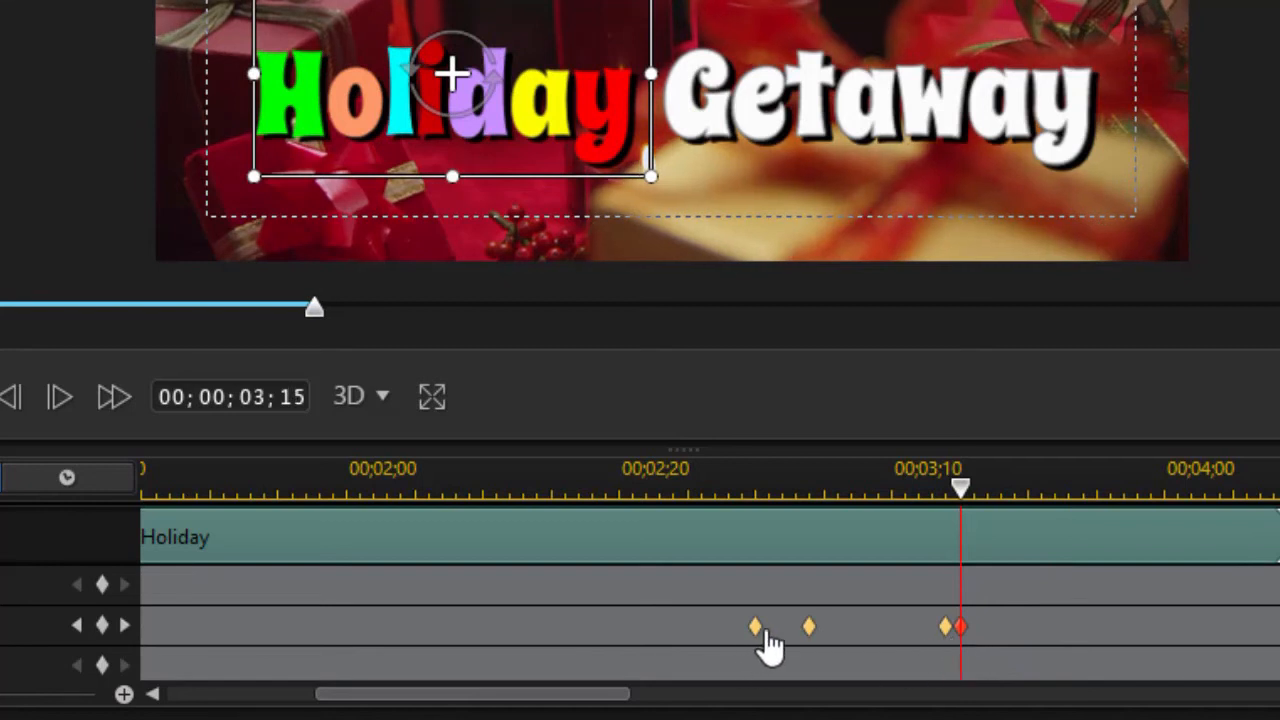
pyautogui.moveTo(760, 632)
pyautogui.mouseDown()
pyautogui.moveTo(794, 640)
pyautogui.moveTo(786, 651)
pyautogui.moveTo(768, 640)
pyautogui.mouseUp()
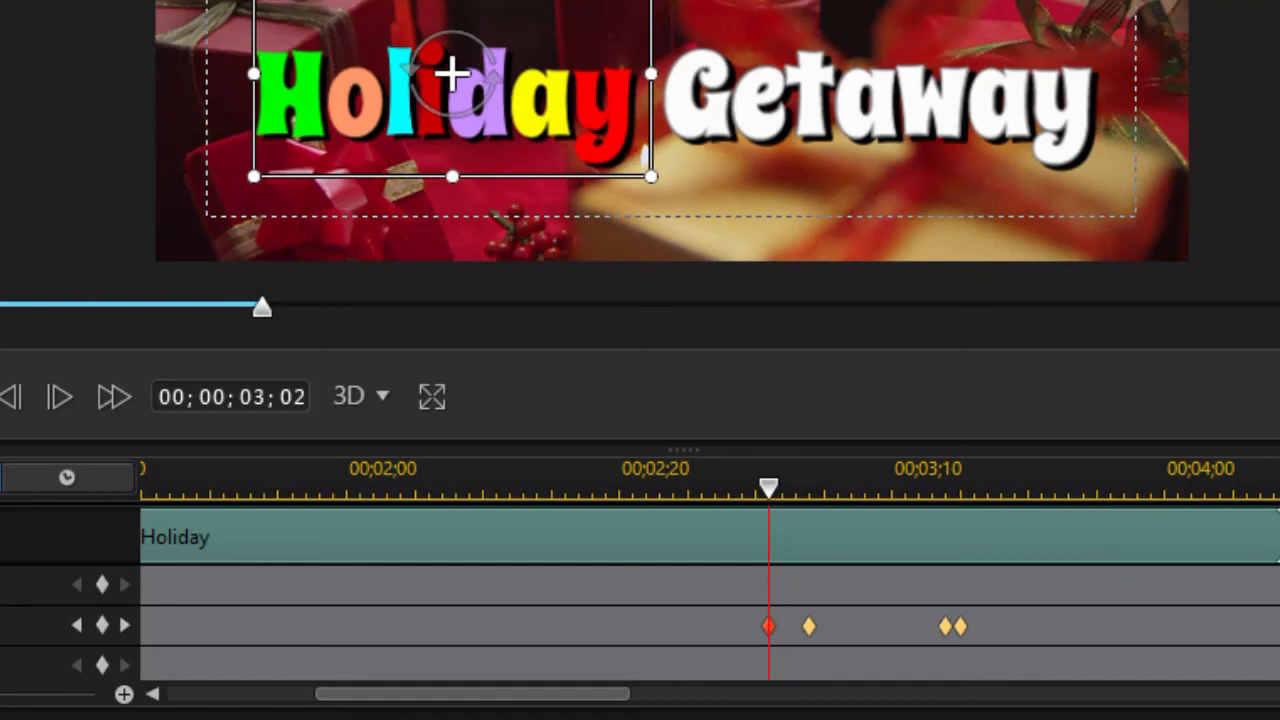